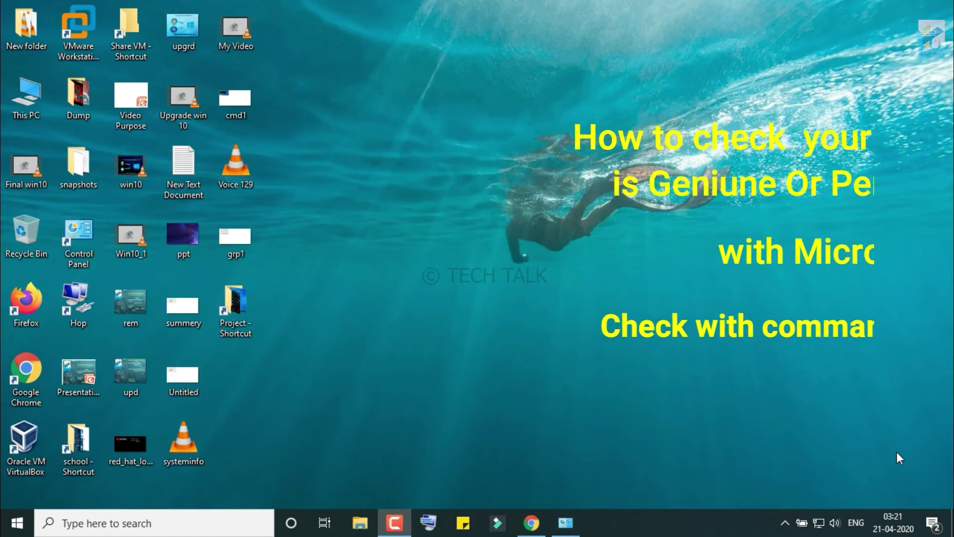
Step: View This PC's system information, then open Command Prompt by searching for cmd
left_click(28, 112)
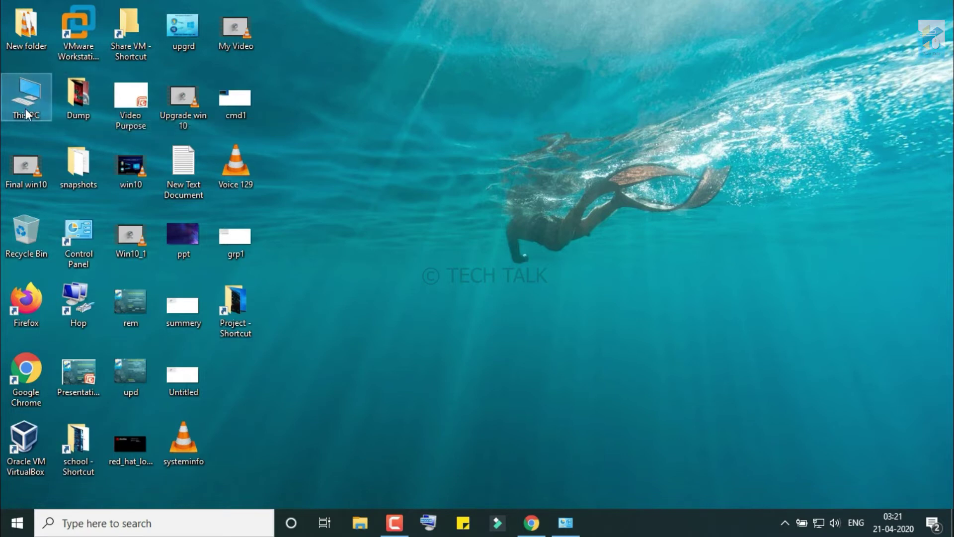
right_click(27, 112)
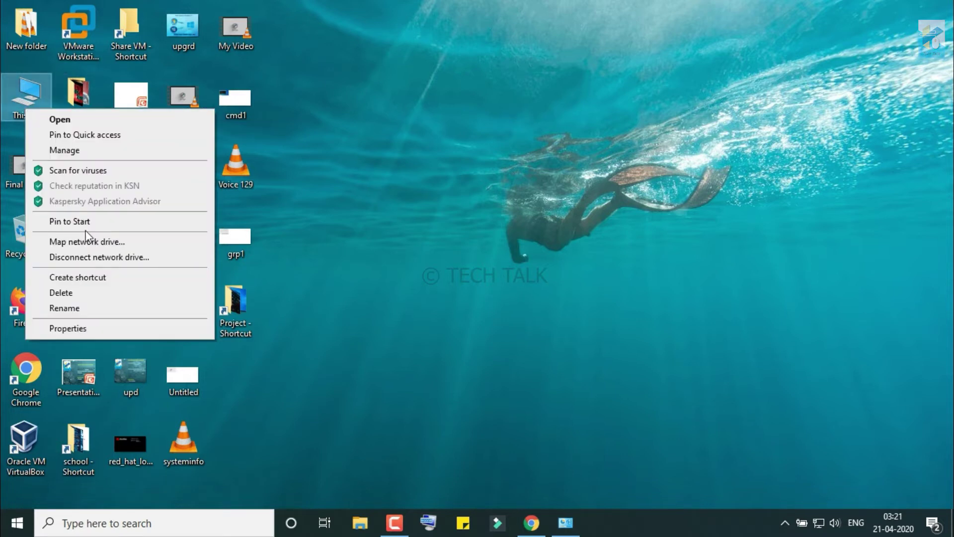
left_click(83, 329)
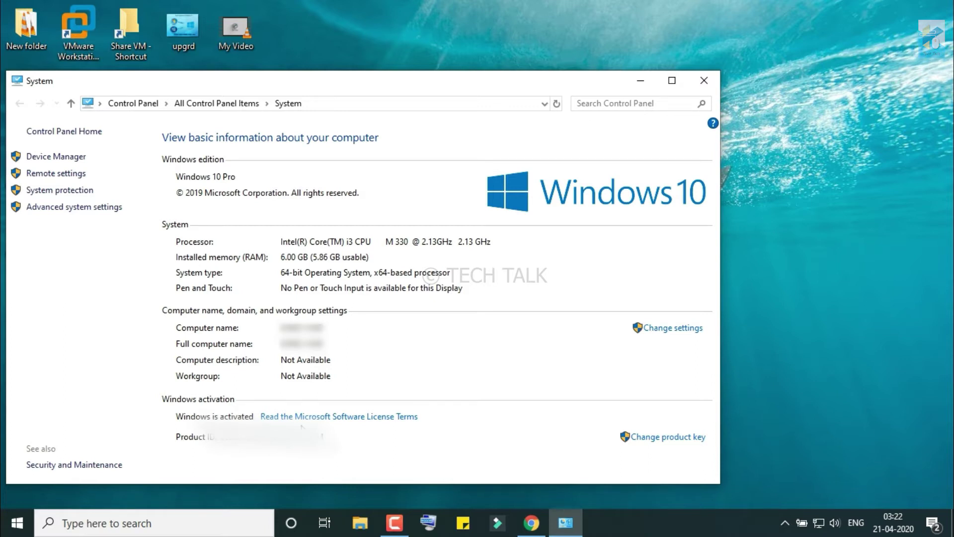
left_click(705, 82)
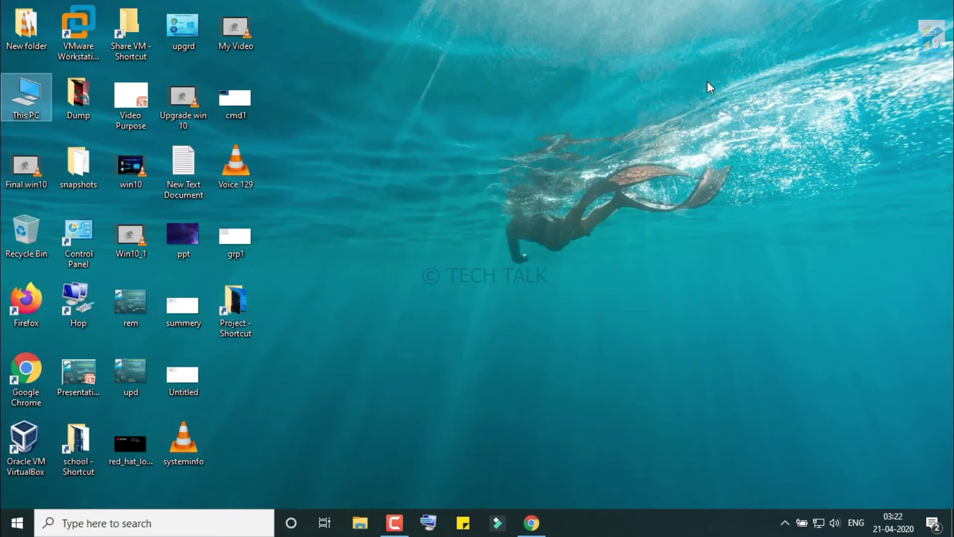
left_click(164, 523)
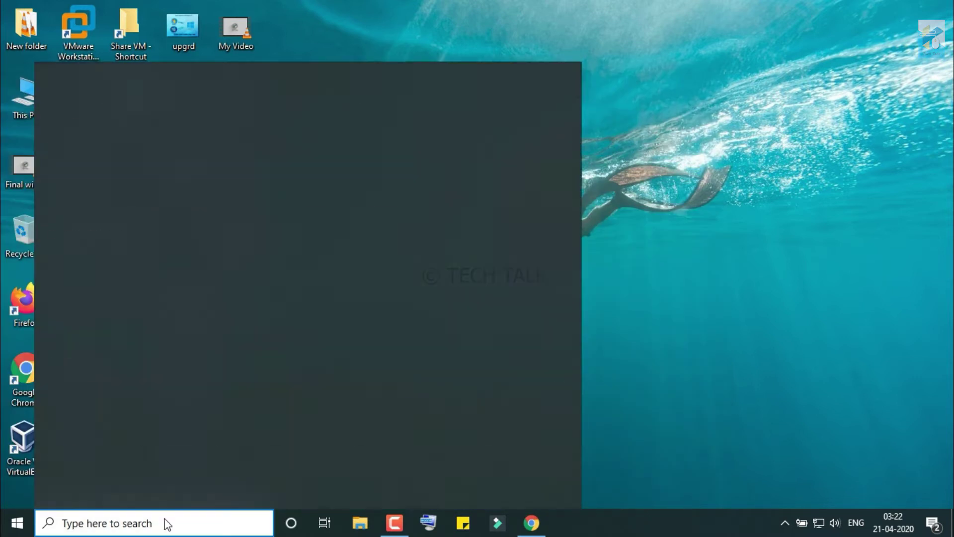
type("cmd")
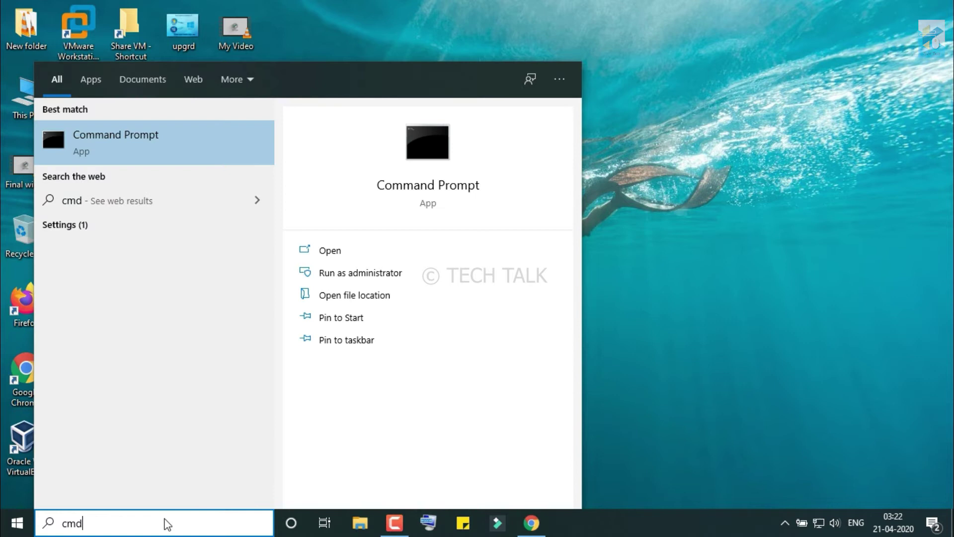
key("Return")
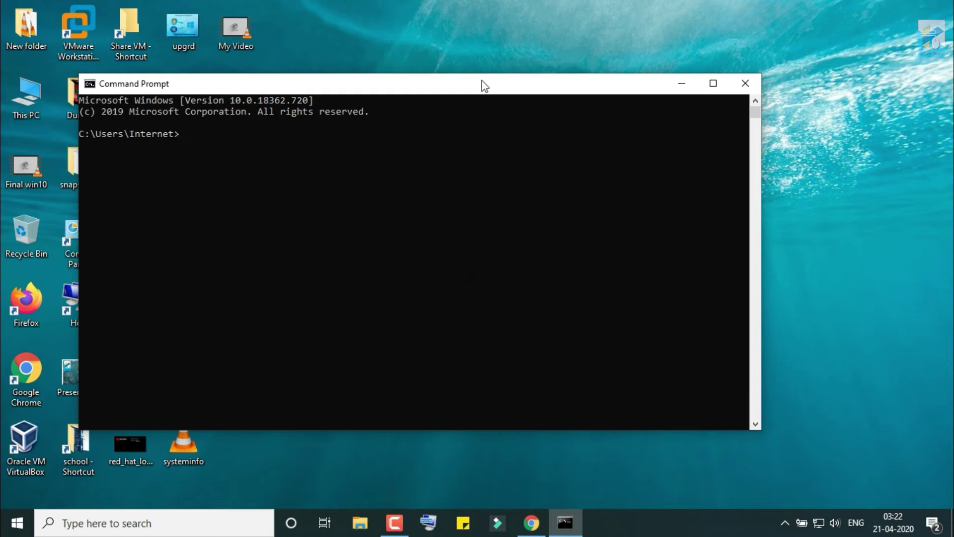
Step: Run slmgr /dli to show the Windows Professional edition licence status as Licensed
left_click(214, 141)
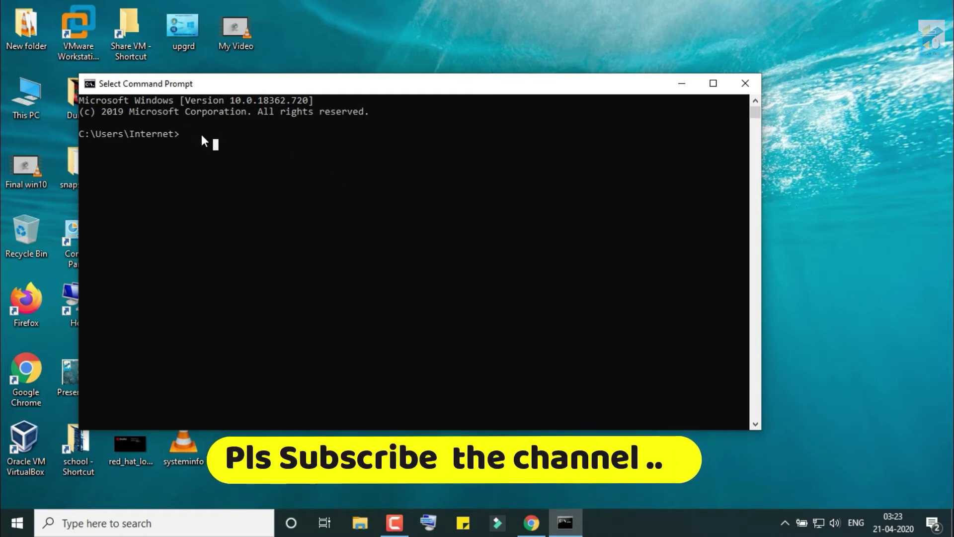
key("Escape")
type("slmgr")
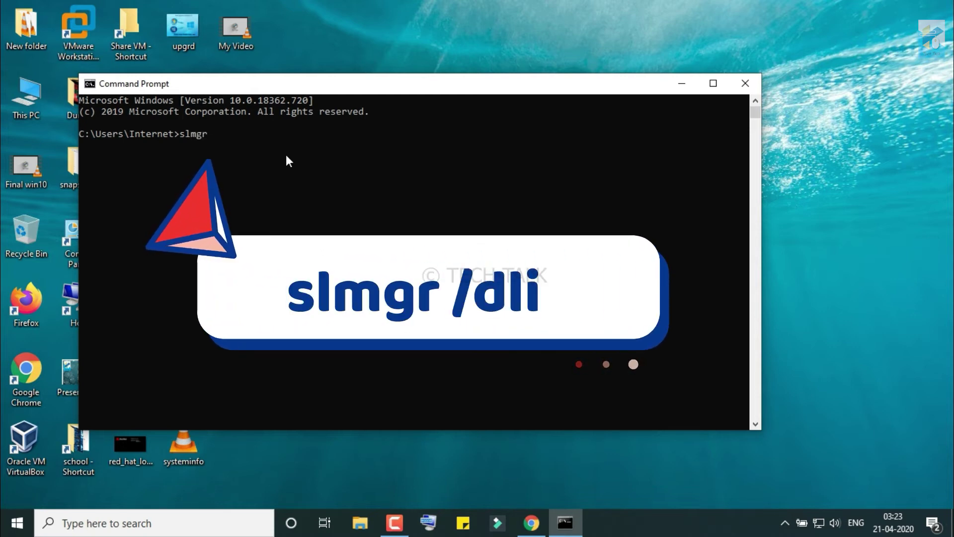
type(" /")
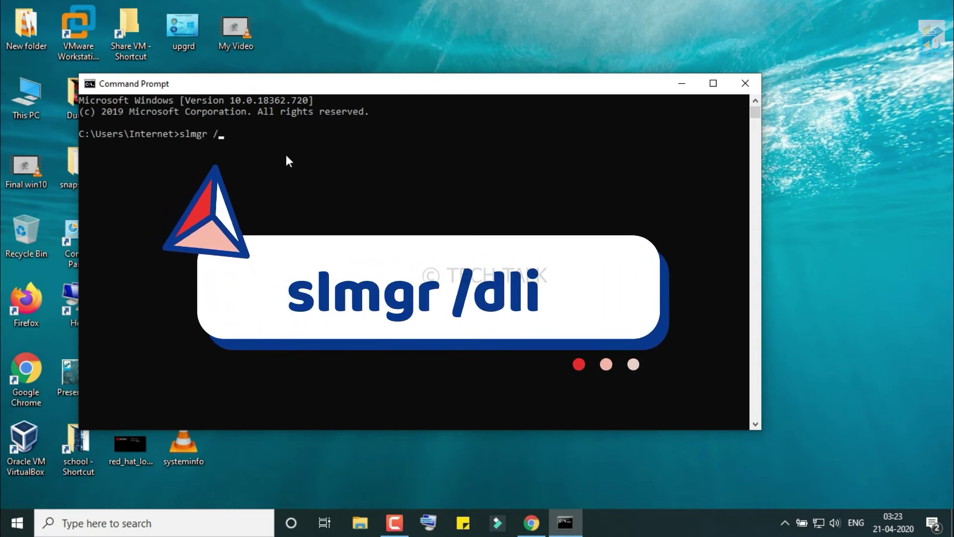
type("dl")
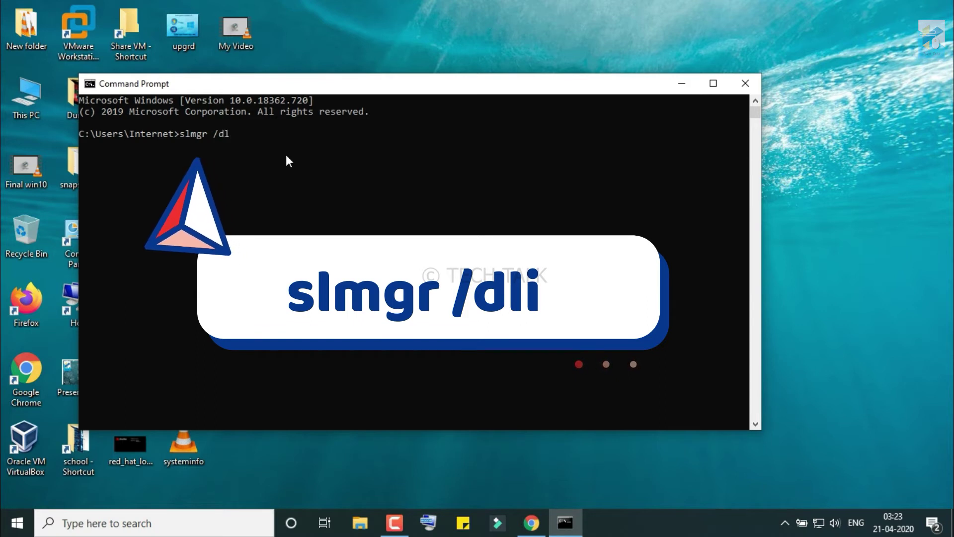
type("i")
key("Return")
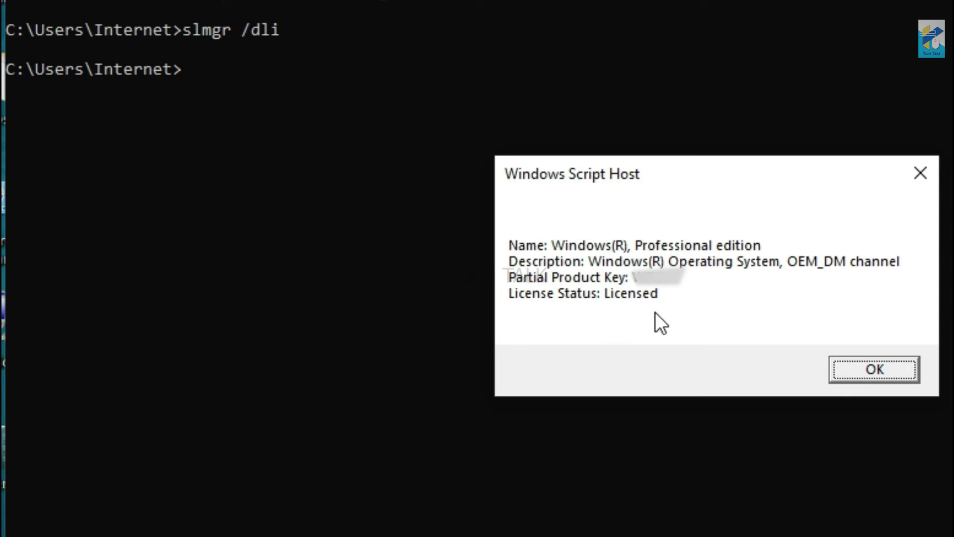
Step: Dismiss the licence details message and run slmgr /xpr to check activation expiry
left_click(862, 371)
type("s")
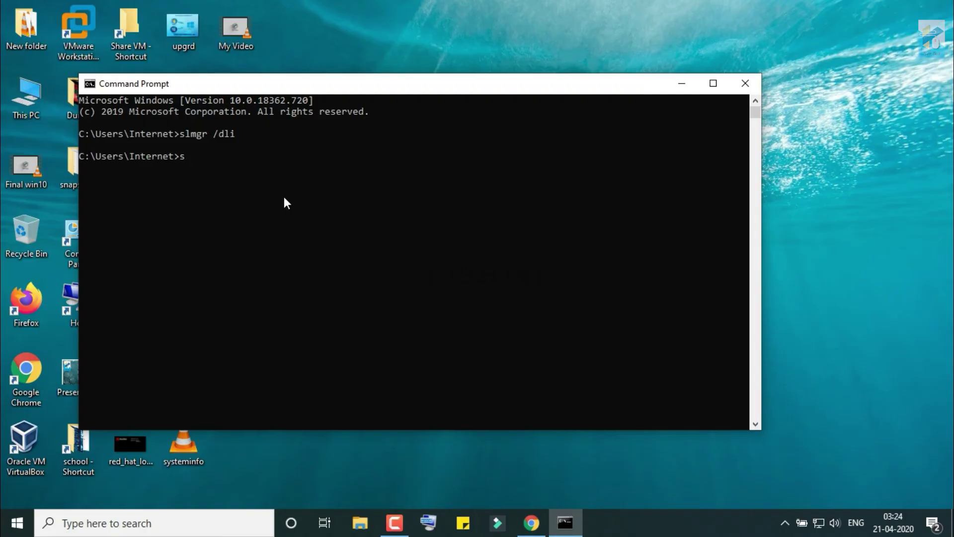
type("lmgr")
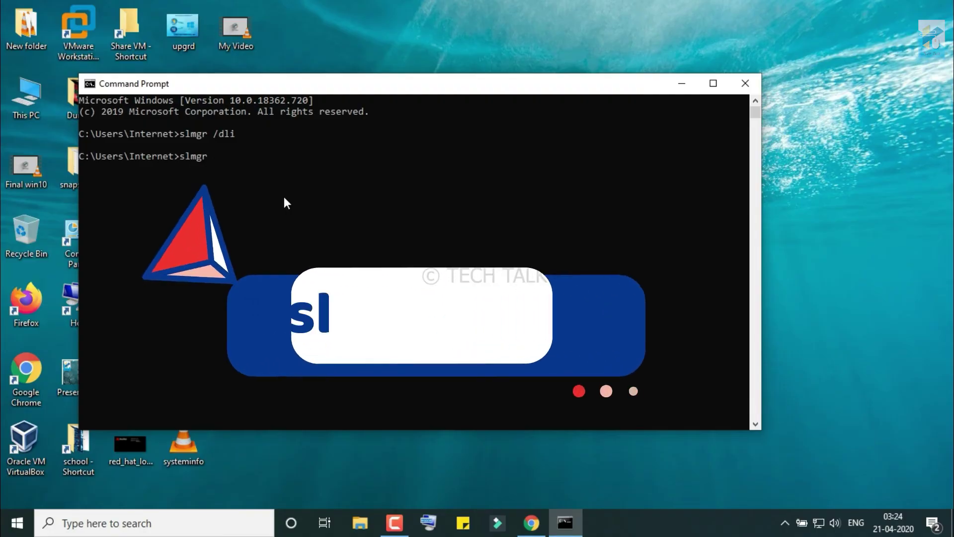
type(" /x")
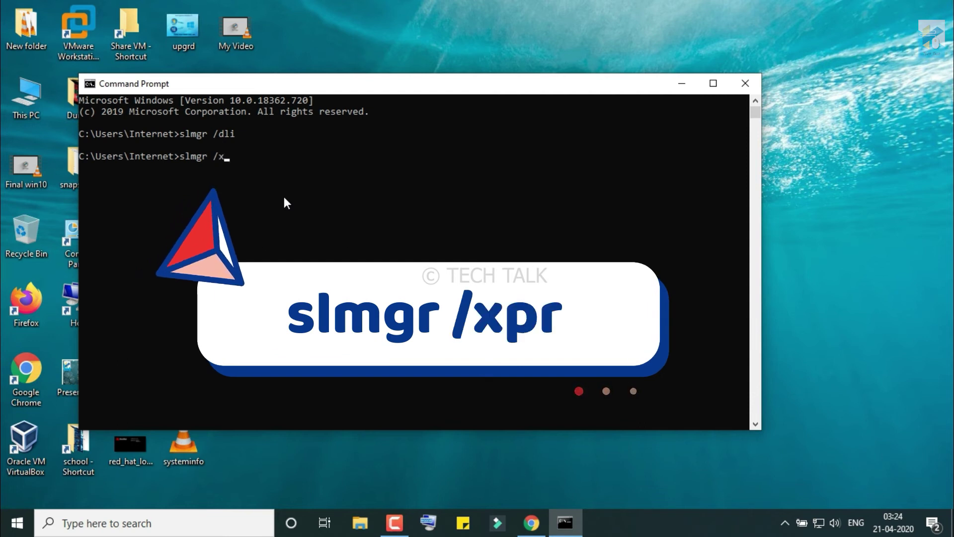
type("pr")
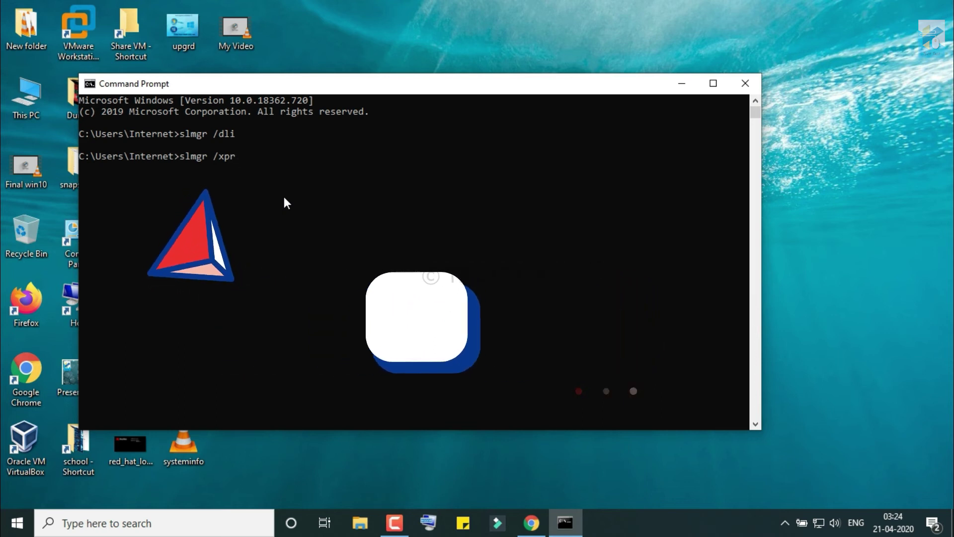
key("Return")
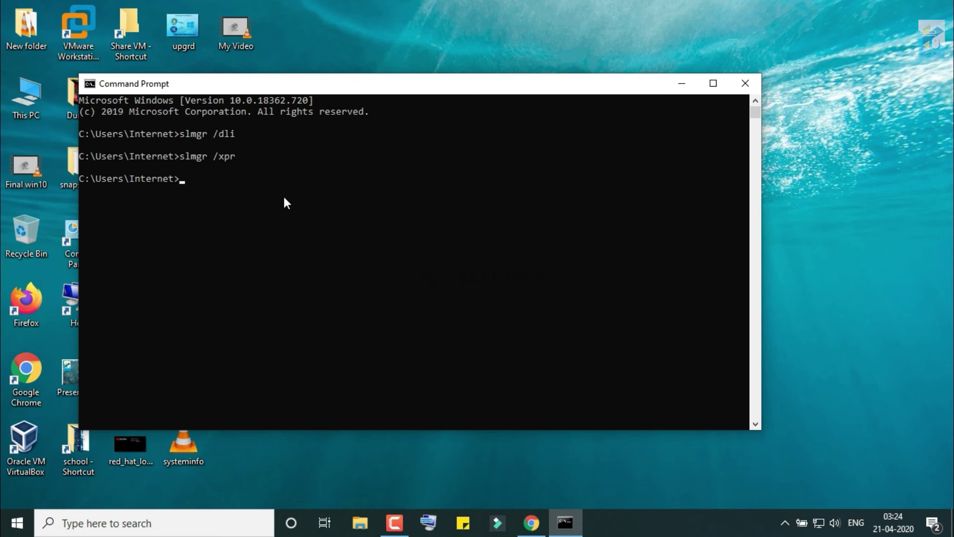